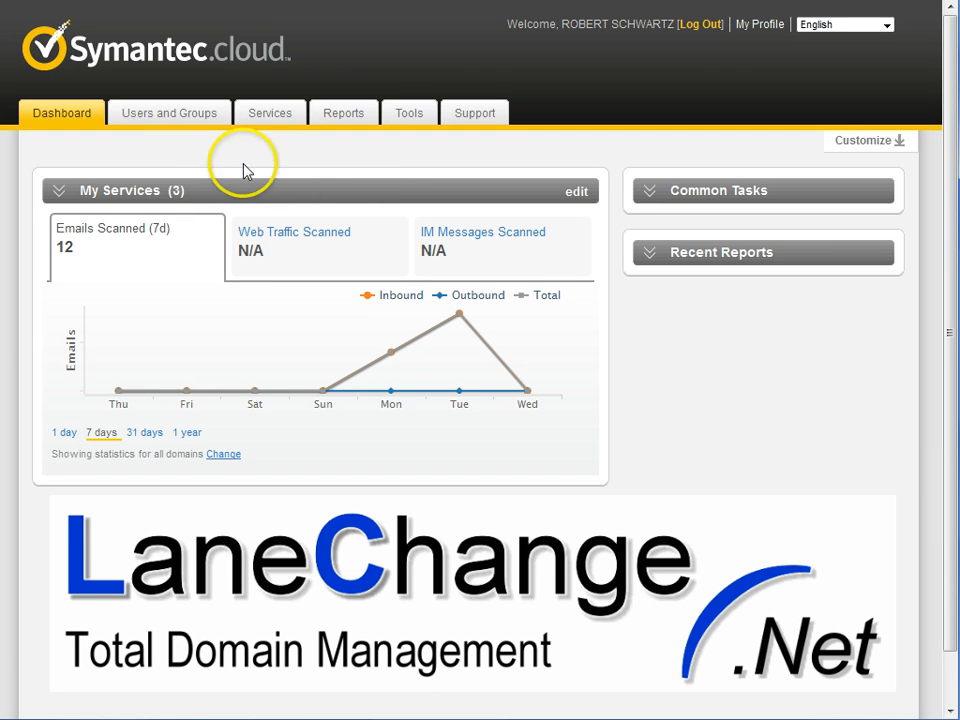
- Open the email Content Control rules for the lanechange.ca domain
left_click(260, 116)
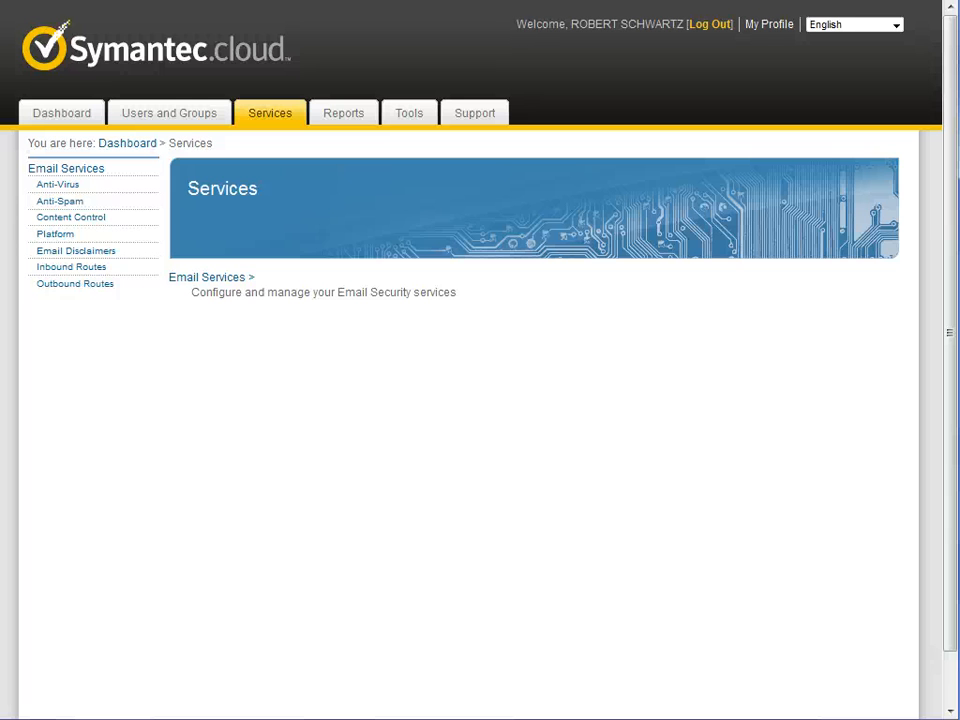
left_click(94, 222)
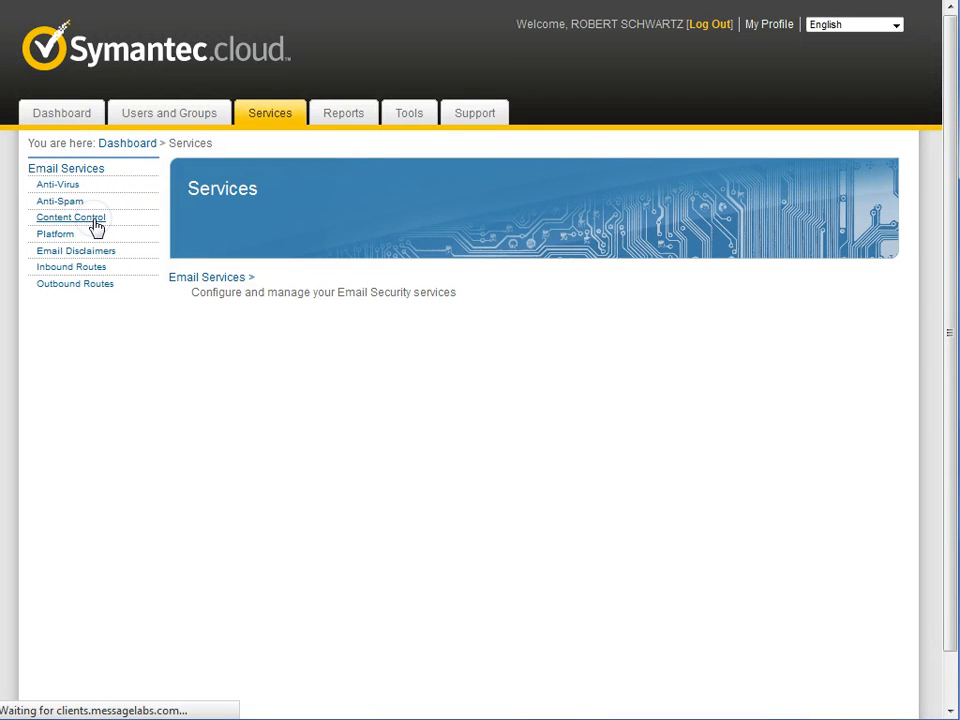
left_click(261, 210)
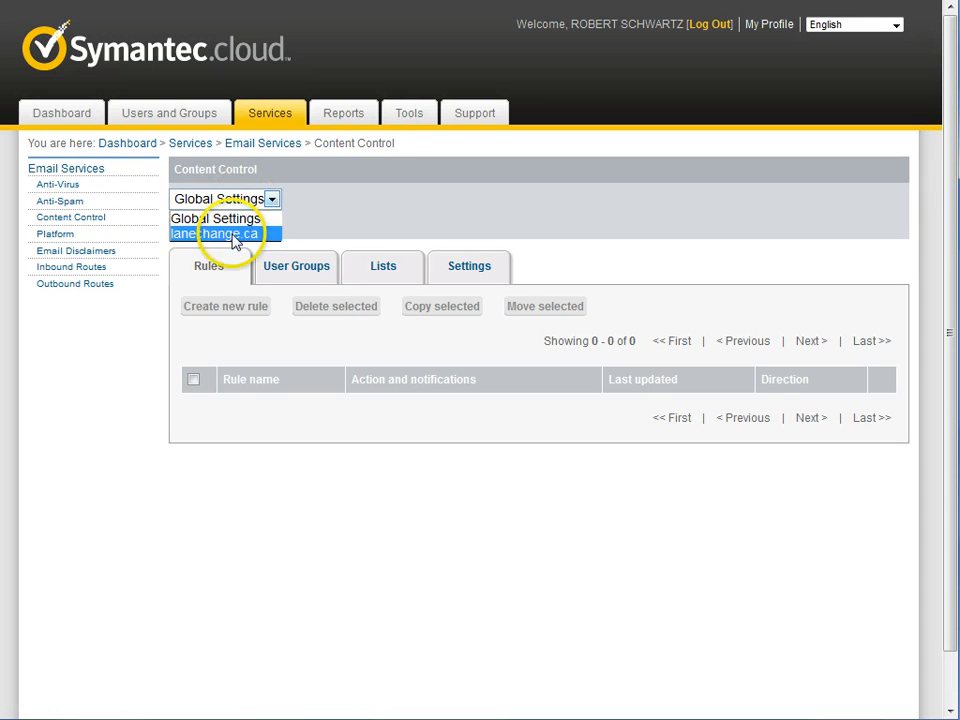
left_click(232, 234)
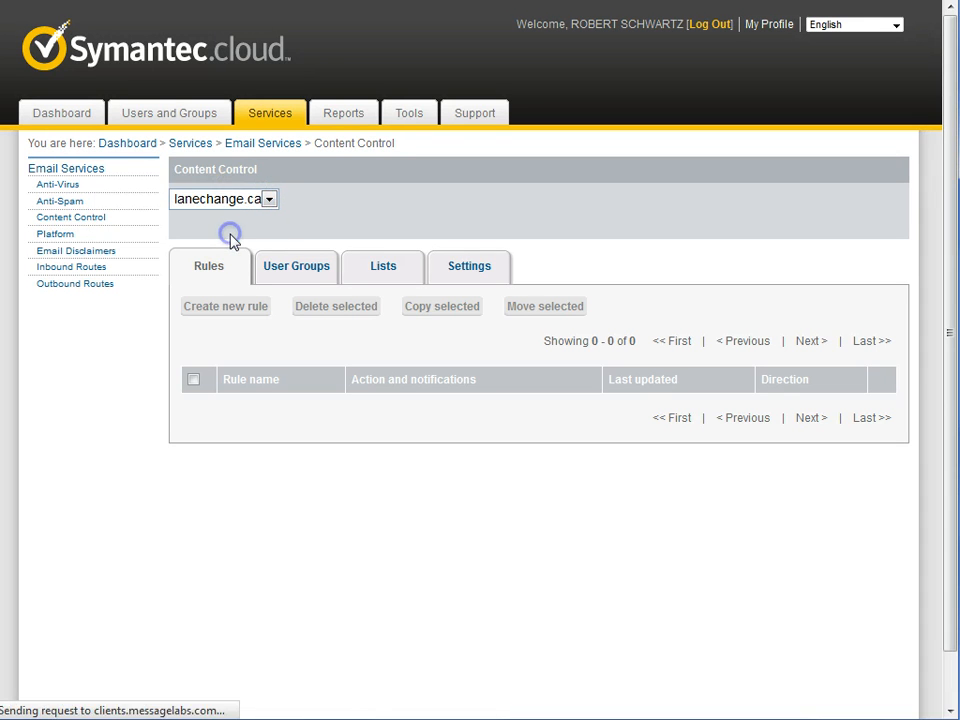
- Create a new content control rule titled "accept gmail with keywords"
left_click(225, 310)
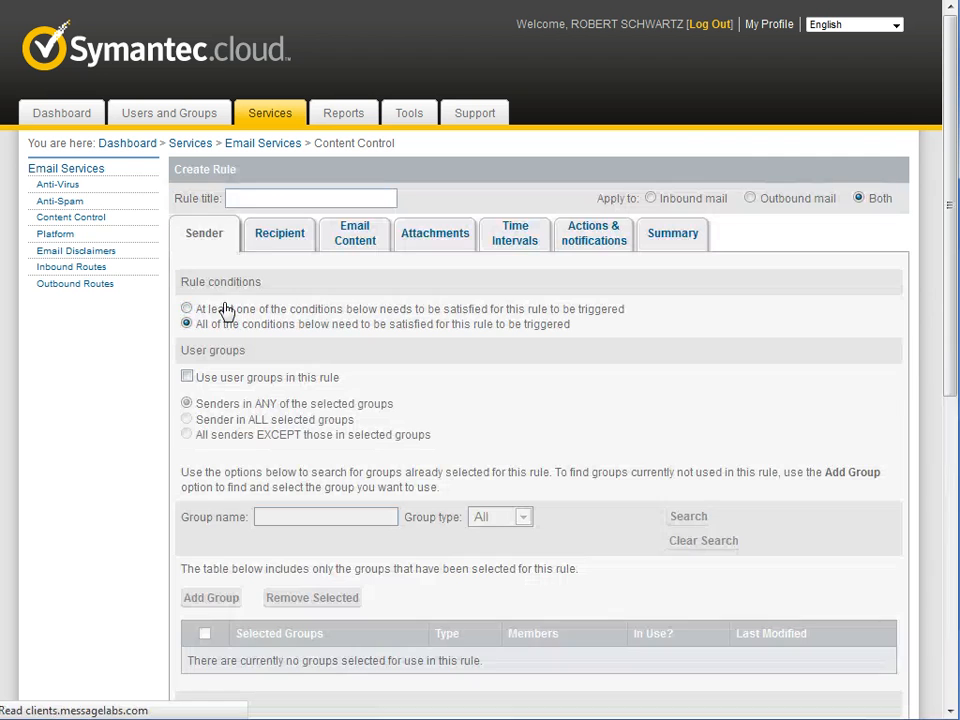
left_click(246, 200)
type("A")
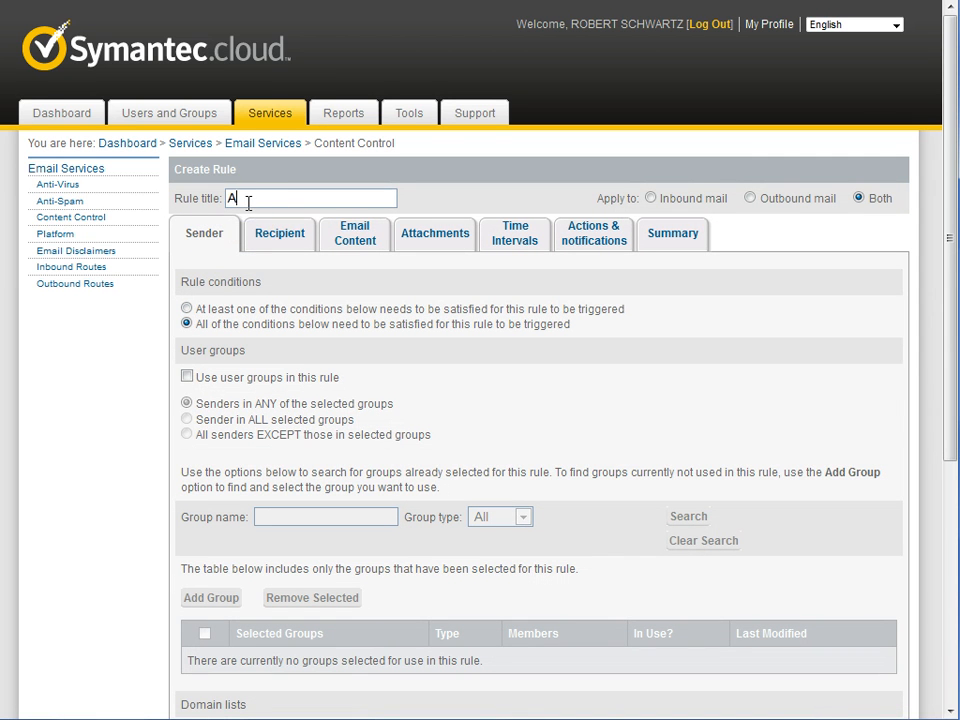
left_click(260, 219)
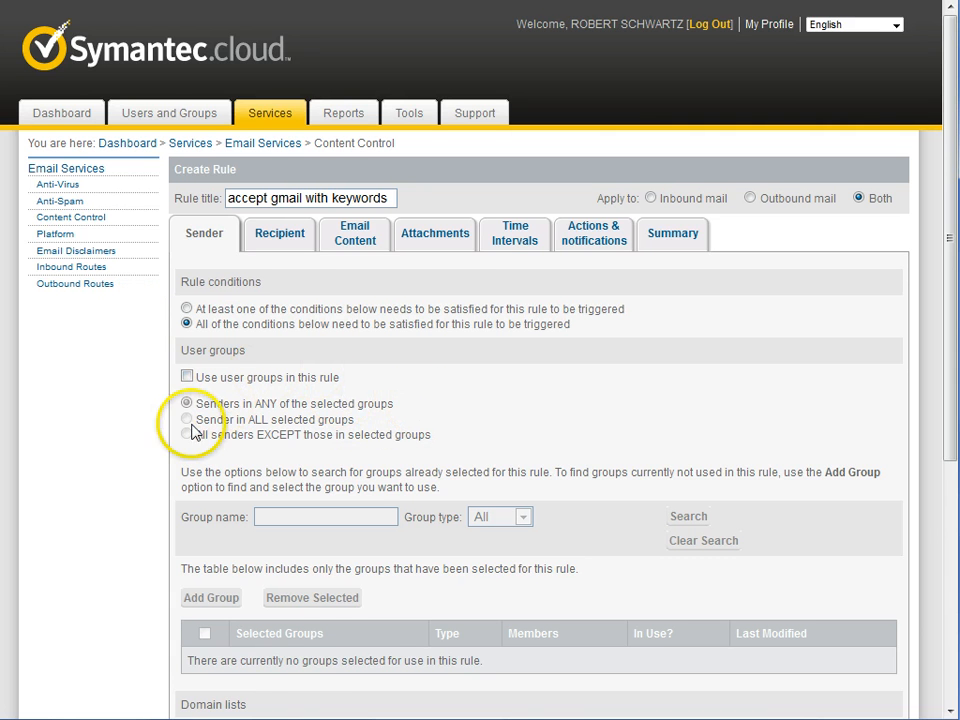
- Enable domain lists for the rule's senders and add gmail.com to the custom domain list
scroll(193, 432, "down", 2)
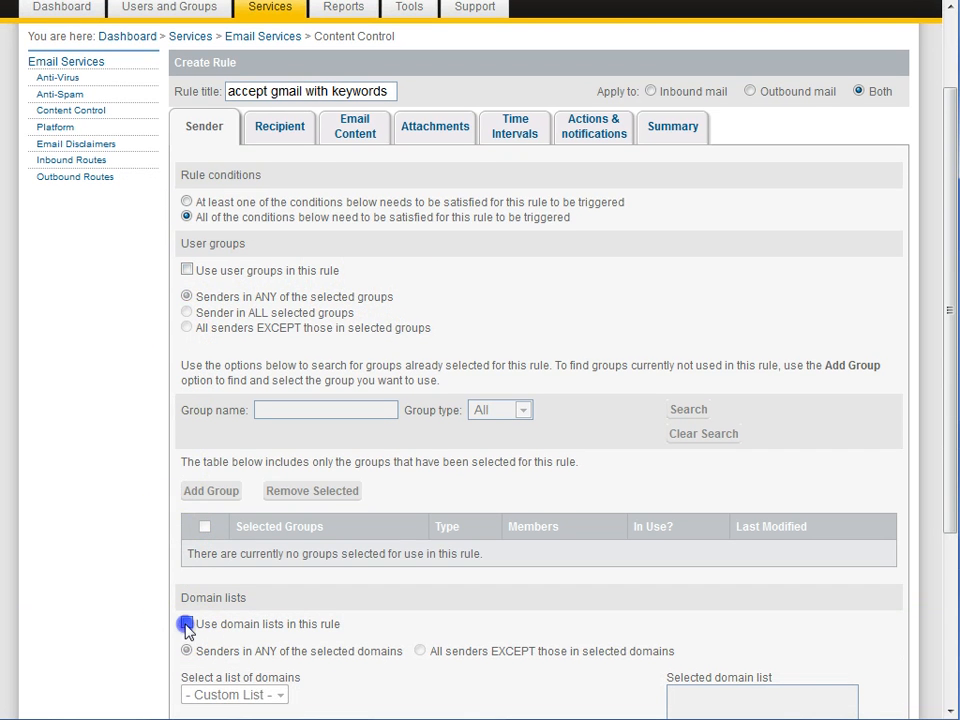
left_click(186, 624)
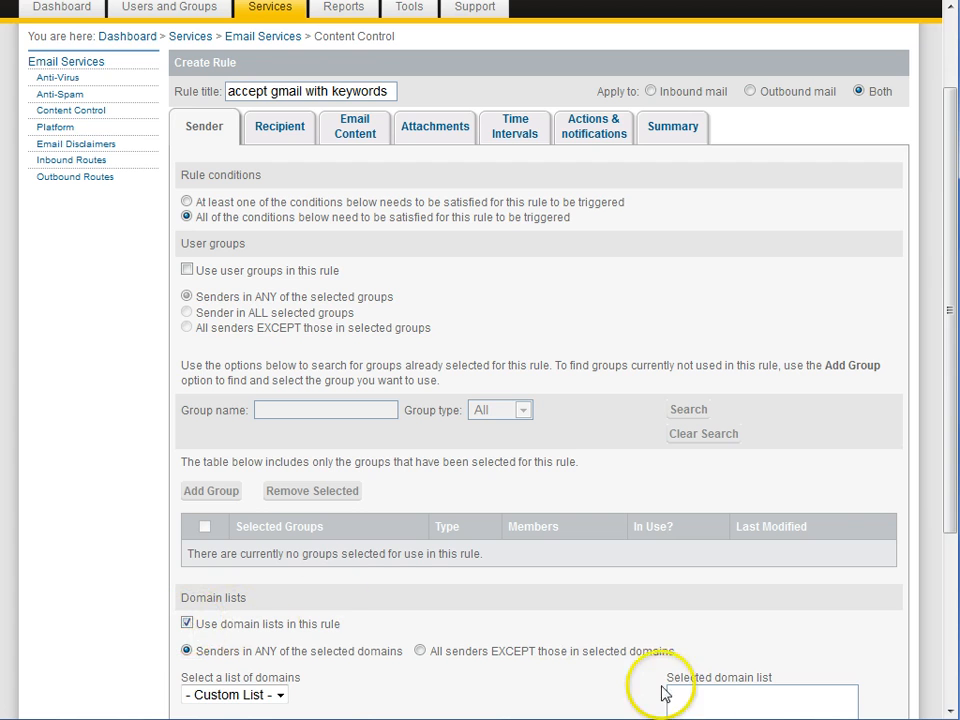
scroll(784, 446, "down", 5)
left_click(784, 446)
type("g")
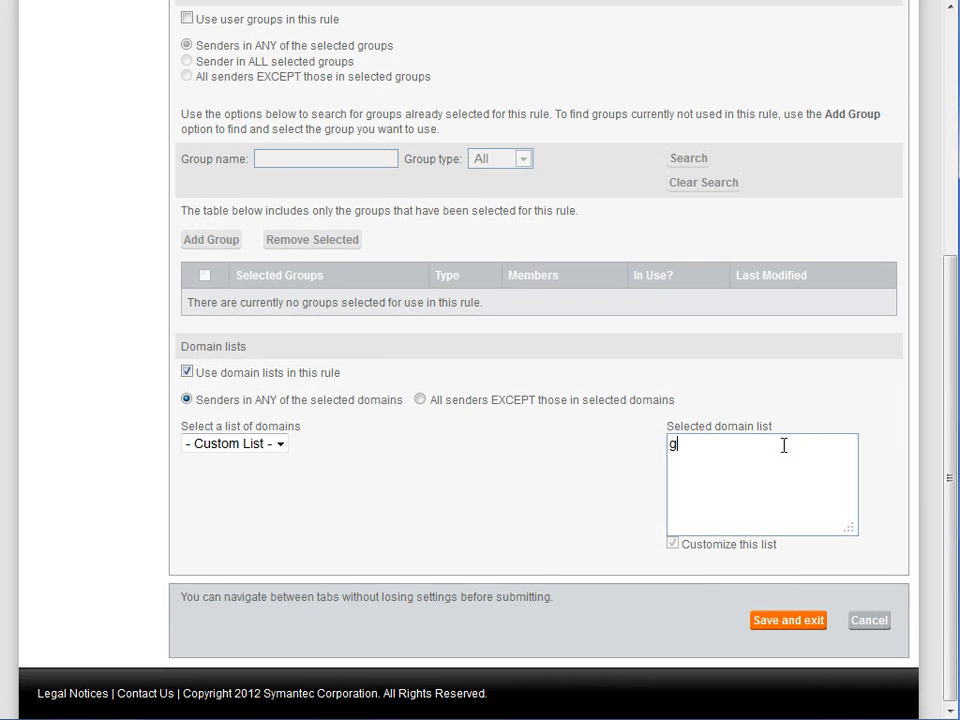
type("mail.com")
- Set the email content condition to contain at least 1 listed item, with getdataby as the custom keyword
scroll(784, 446, "up", 5)
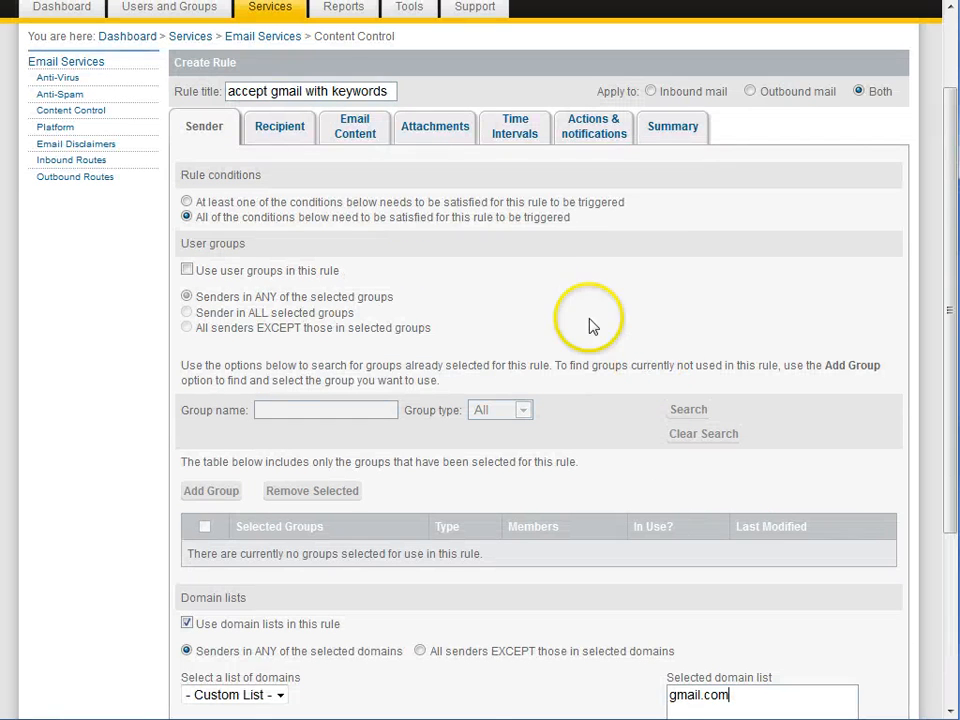
scroll(362, 145, "up", 2)
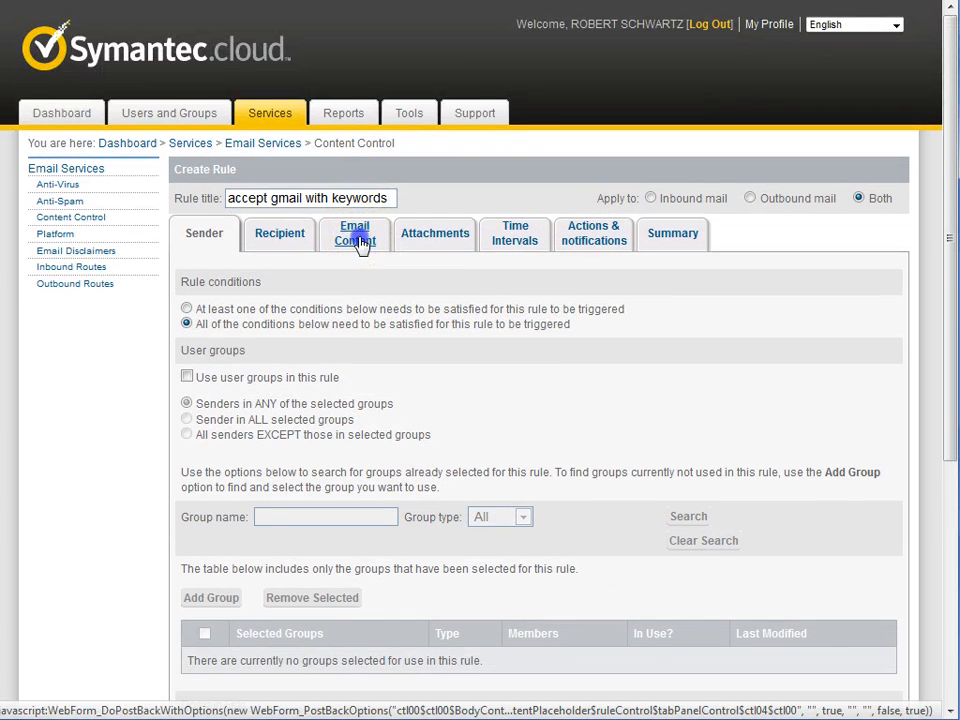
left_click(357, 234)
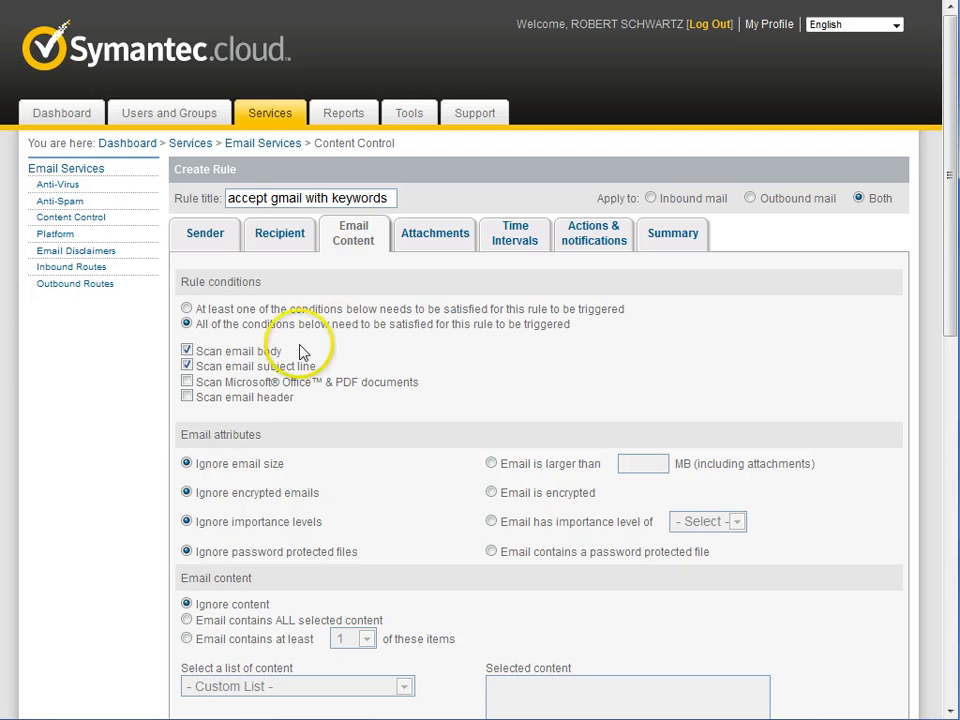
left_click(186, 639)
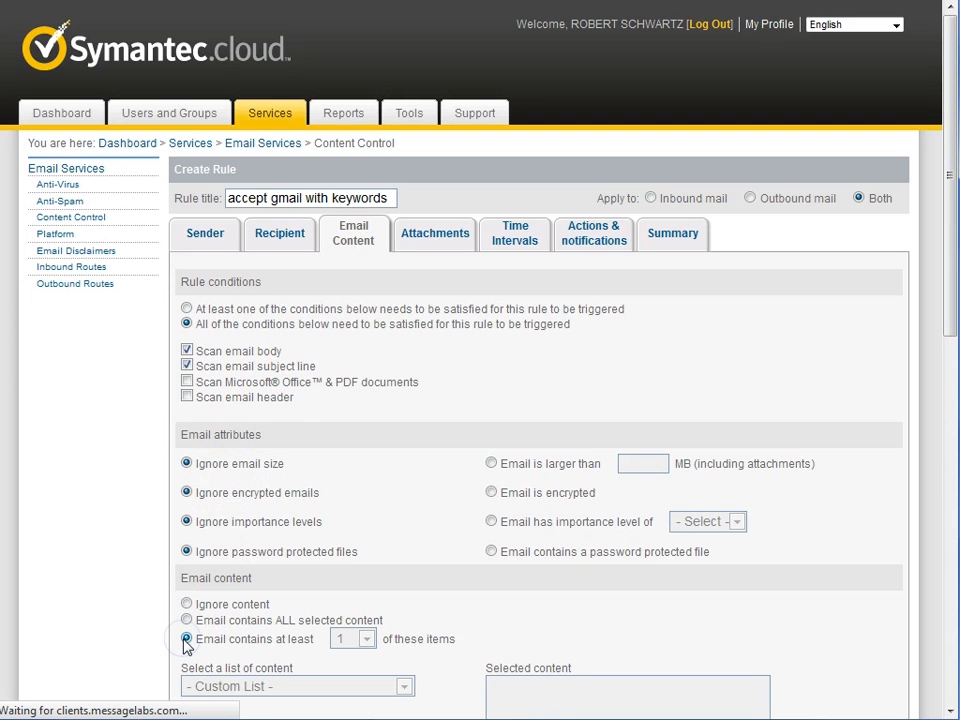
scroll(553, 626, "down", 6)
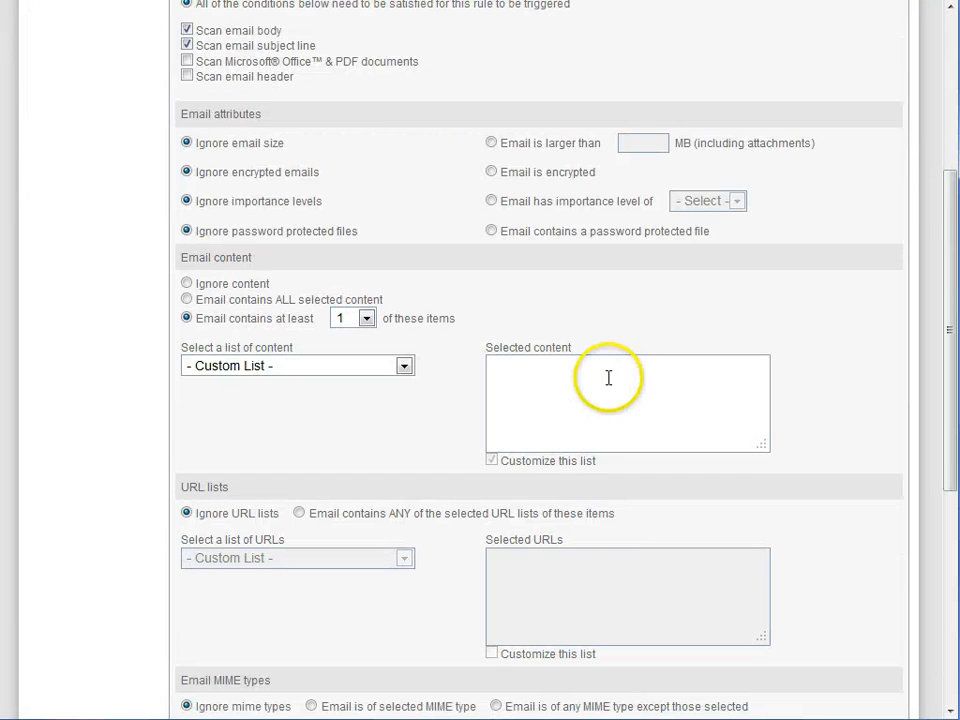
left_click(609, 377)
type("getdataby")
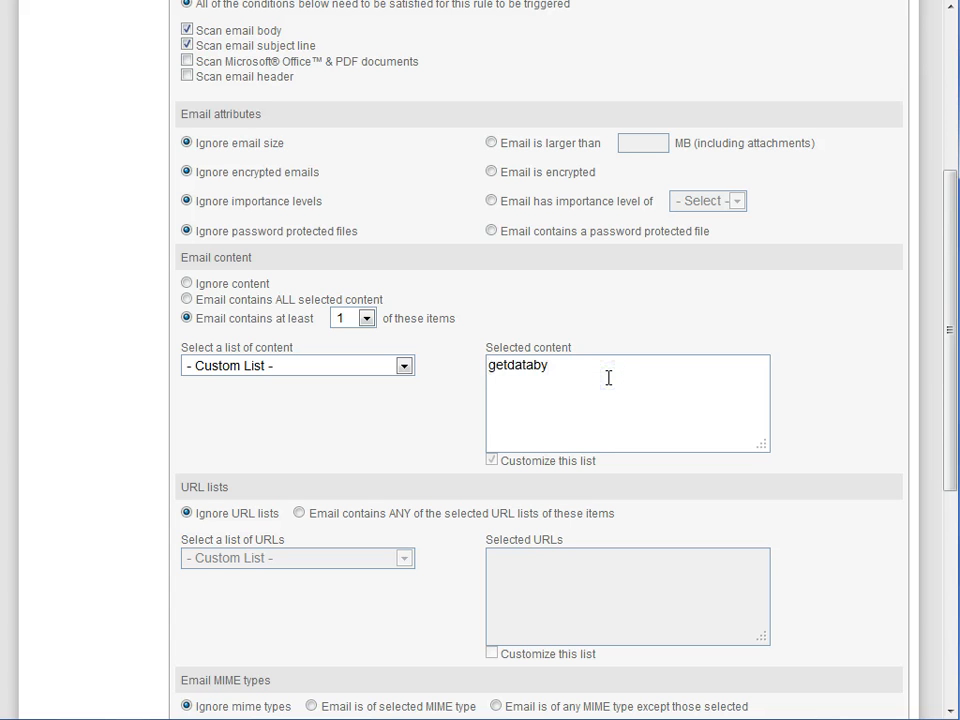
- Set the rule's action to Log and exit, and save the rule
scroll(643, 388, "up", 6)
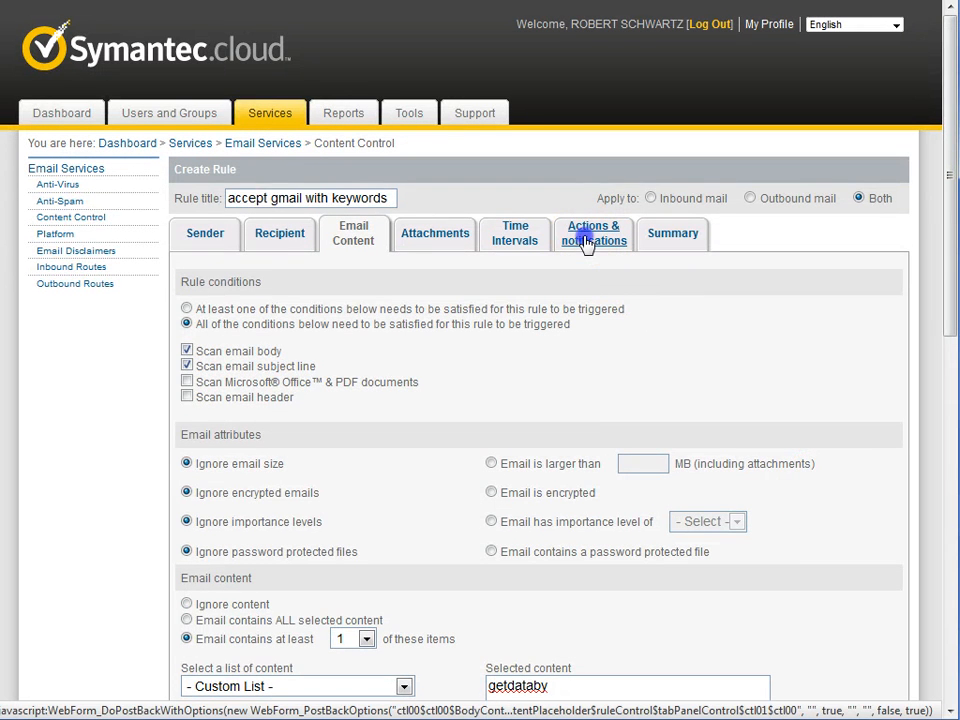
left_click(588, 245)
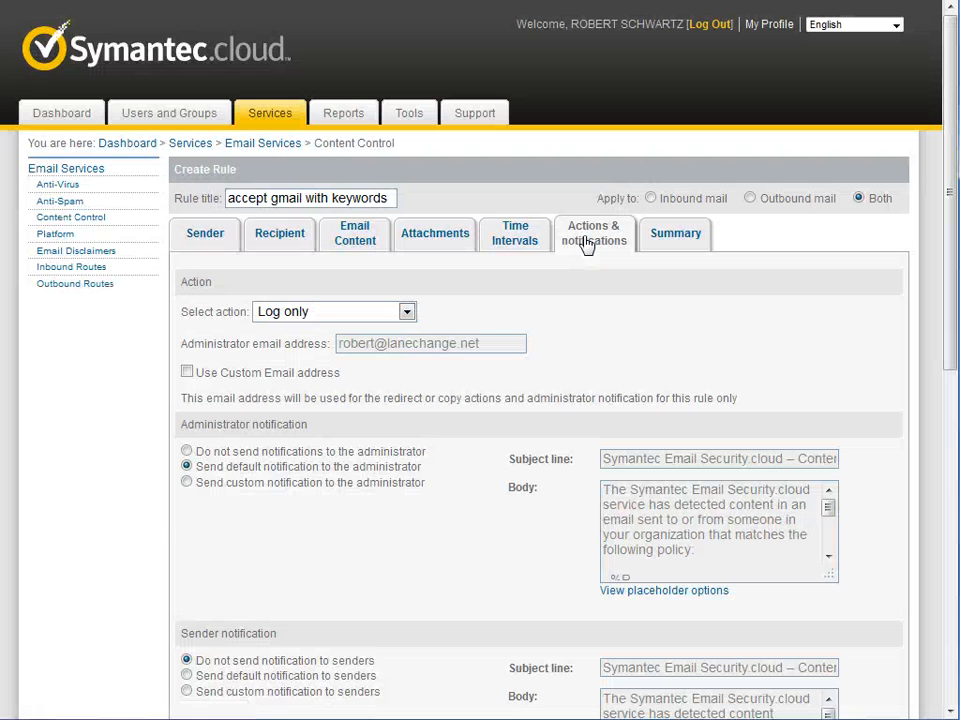
left_click(336, 311)
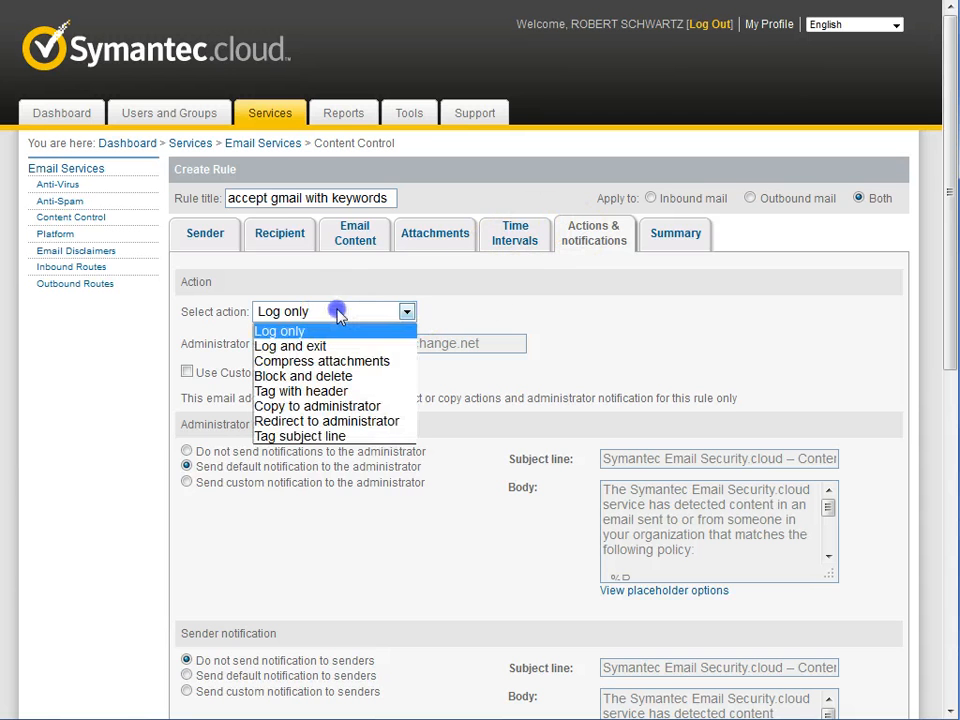
left_click(300, 346)
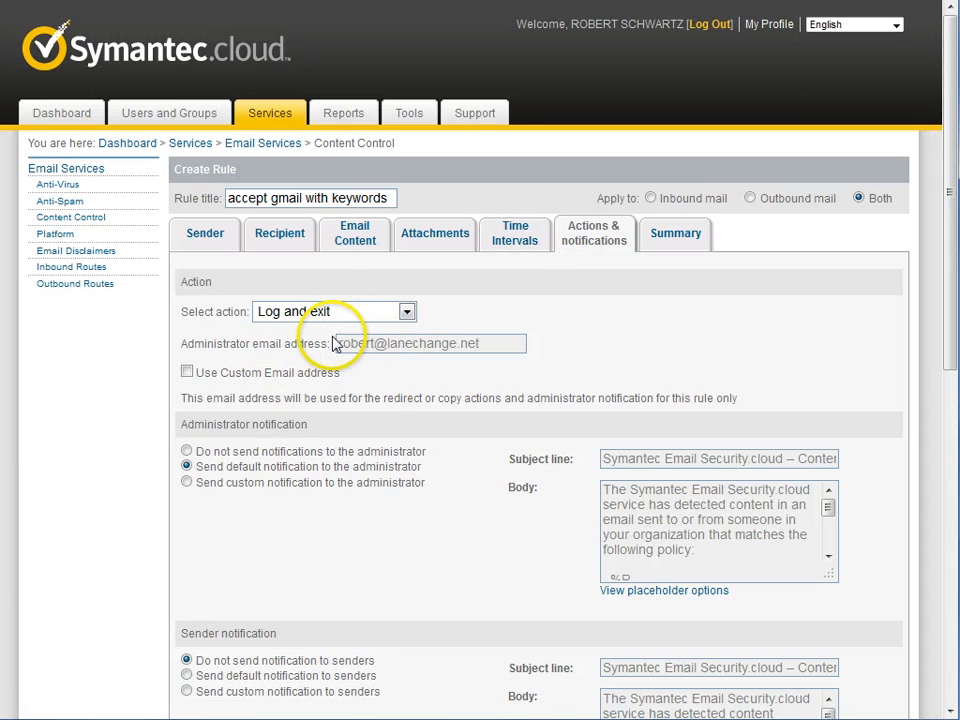
left_click(333, 341)
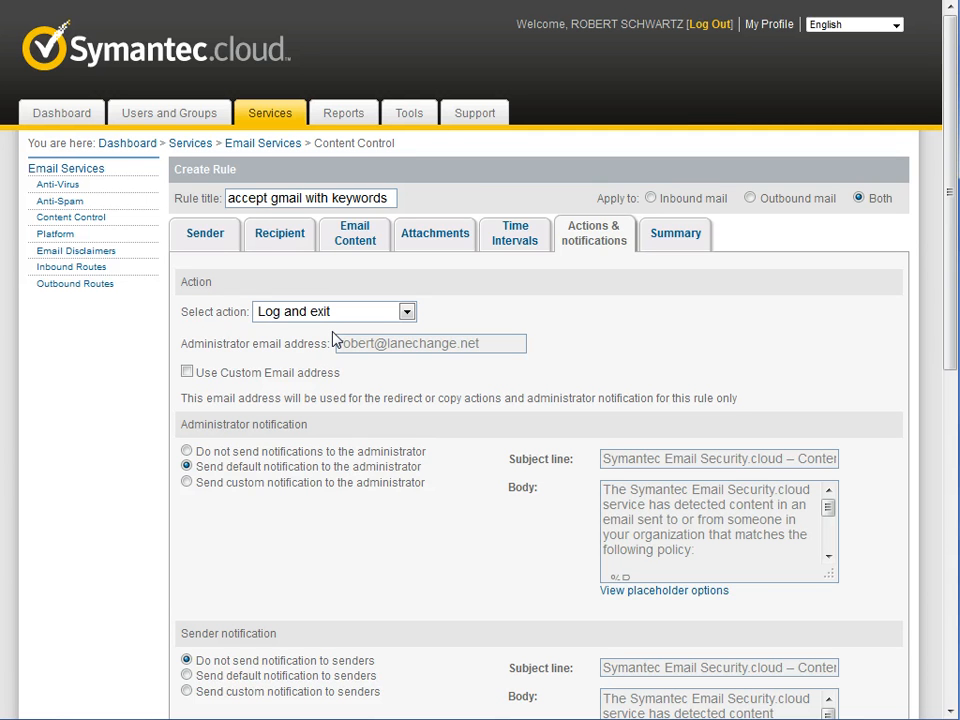
scroll(489, 501, "down", 6)
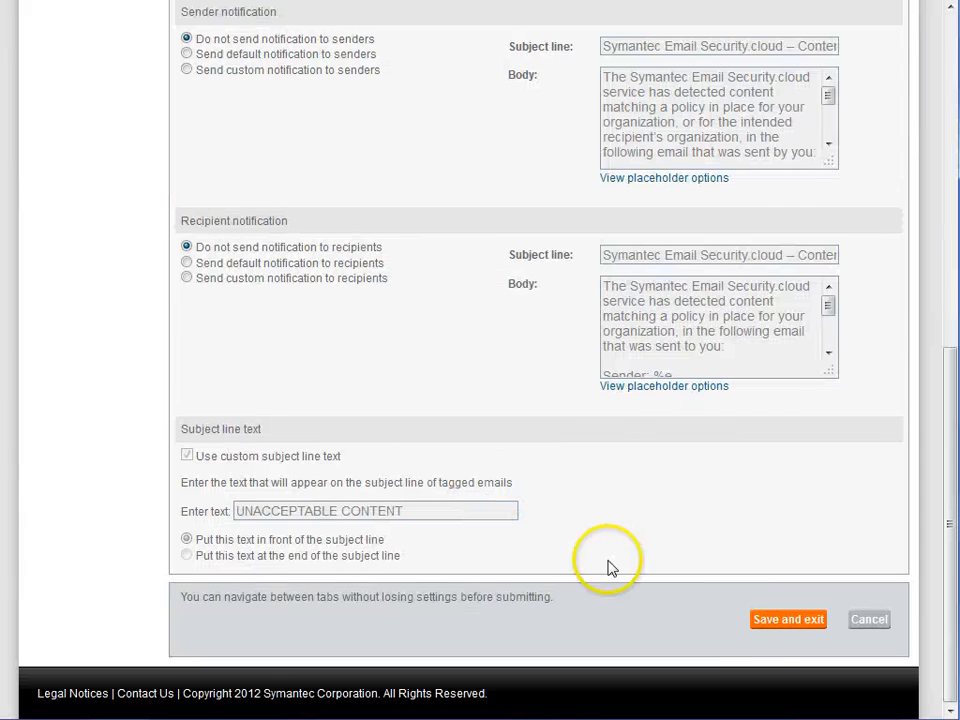
left_click(781, 623)
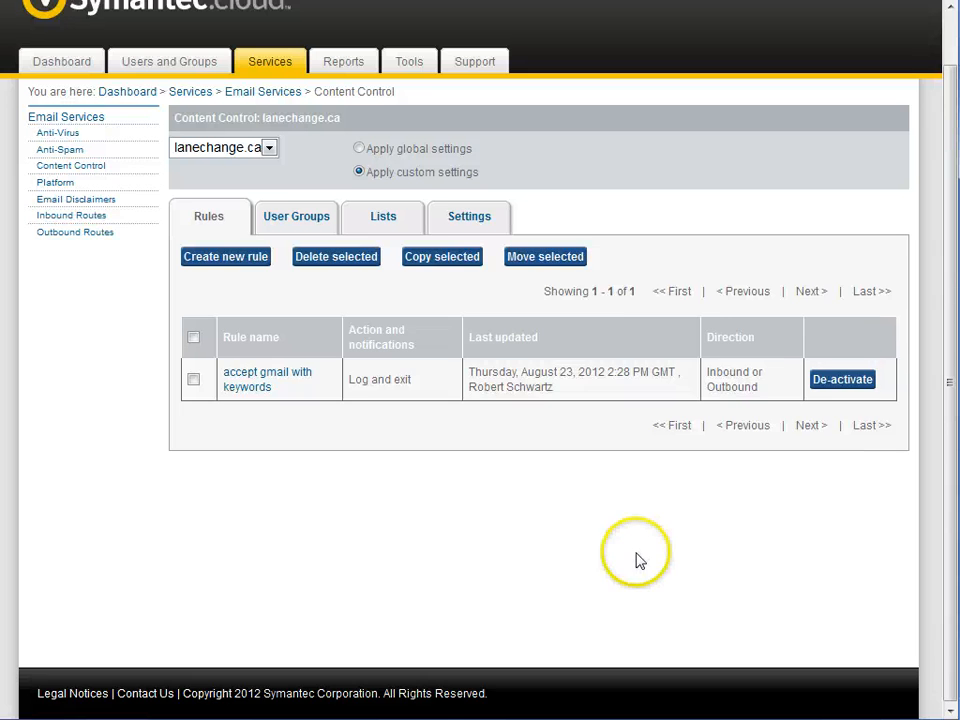
- Create a second content control rule titled "block gmail"
scroll(636, 560, "up", 1)
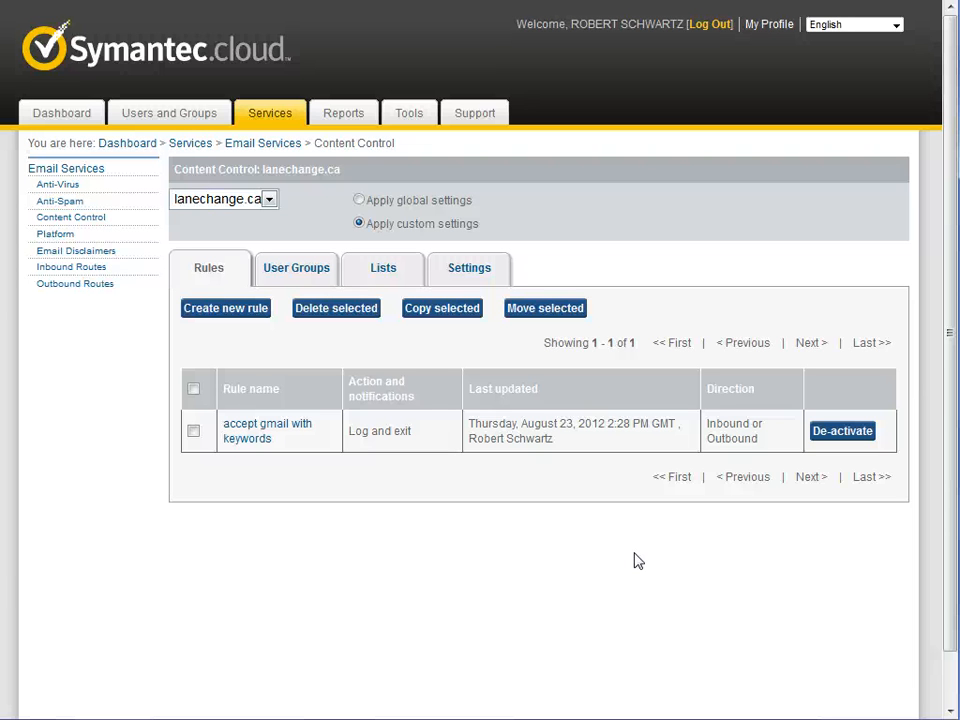
left_click(257, 317)
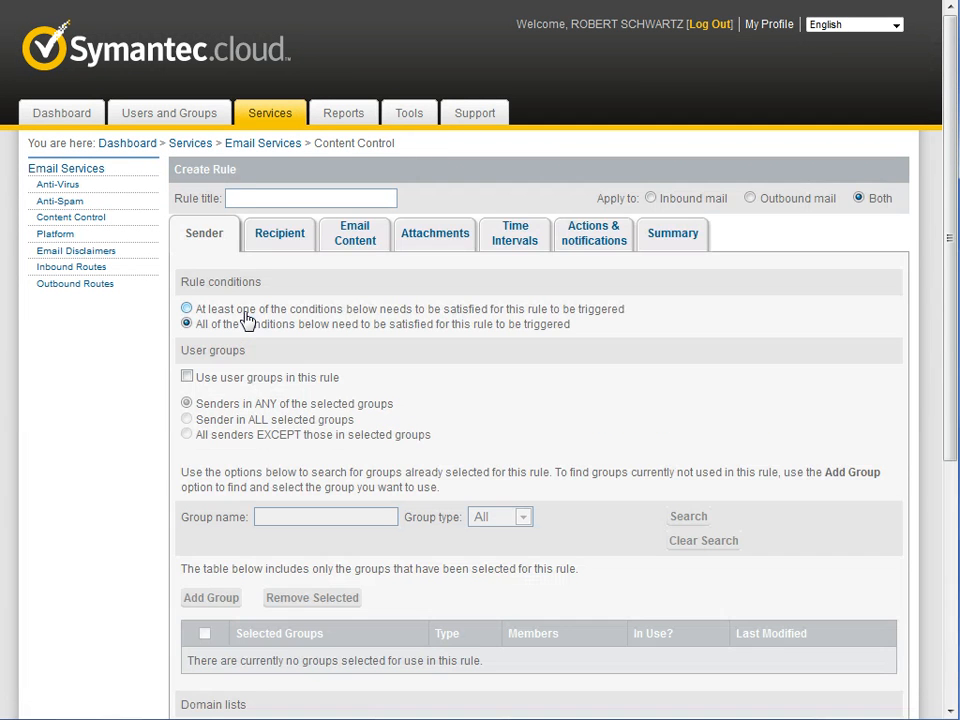
left_click(285, 199)
type("block gmail")
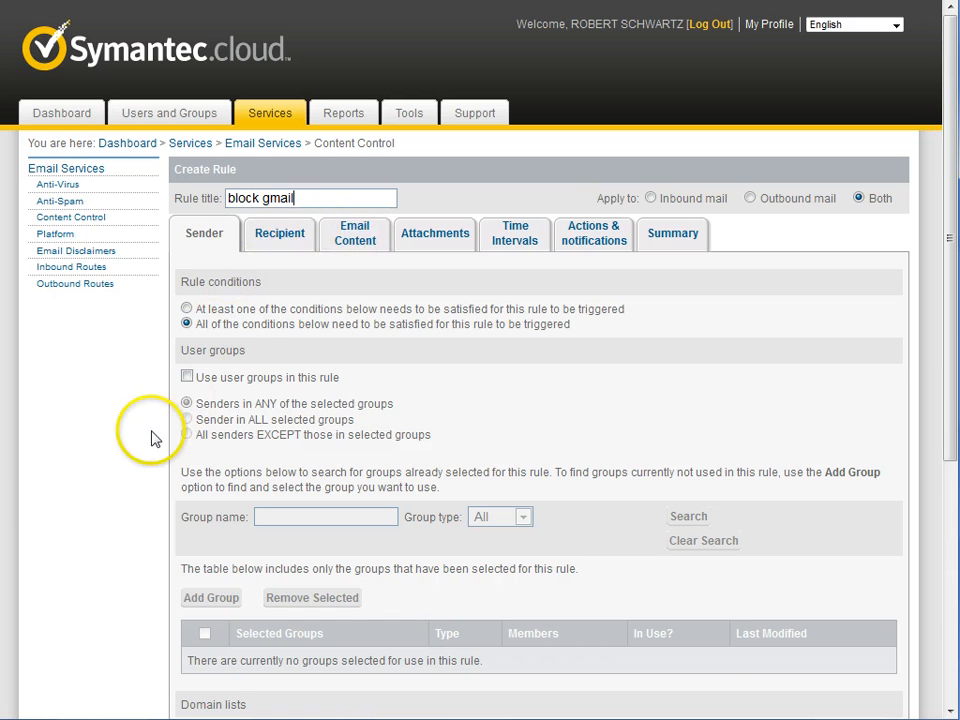
- Make the block gmail rule use a custom sender domain list containing gmail.com
scroll(138, 462, "down", 3)
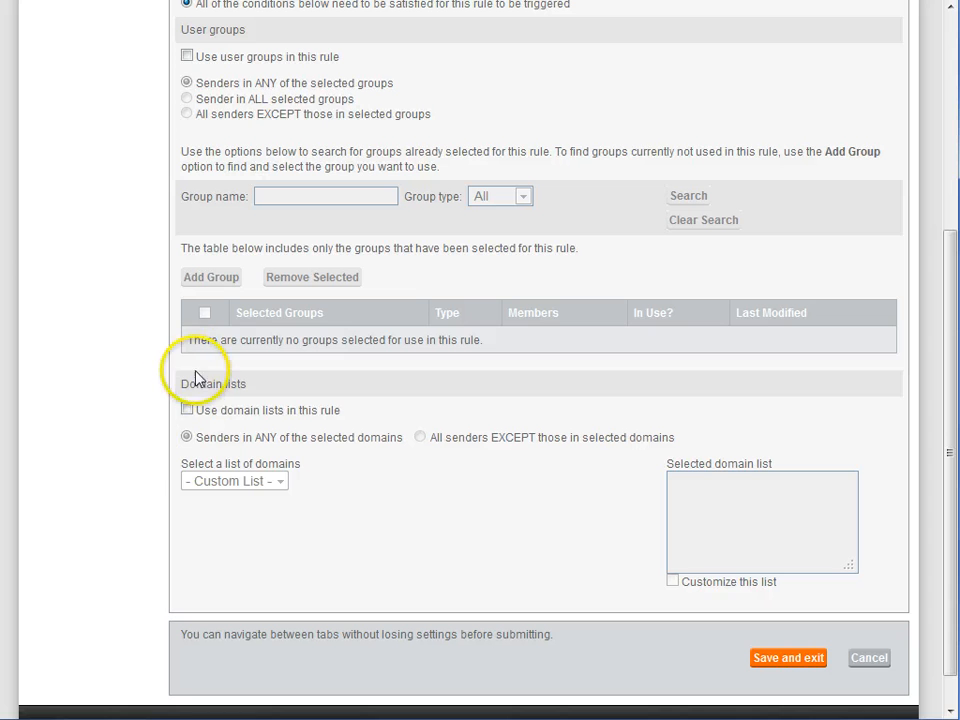
left_click(187, 410)
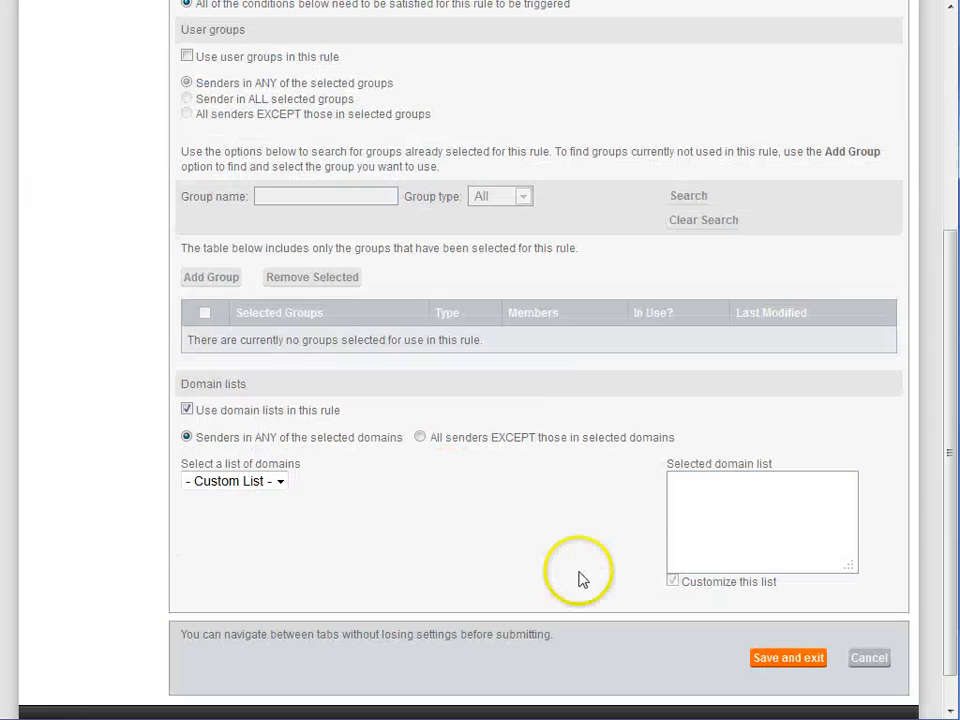
left_click(728, 523)
type("gmail")
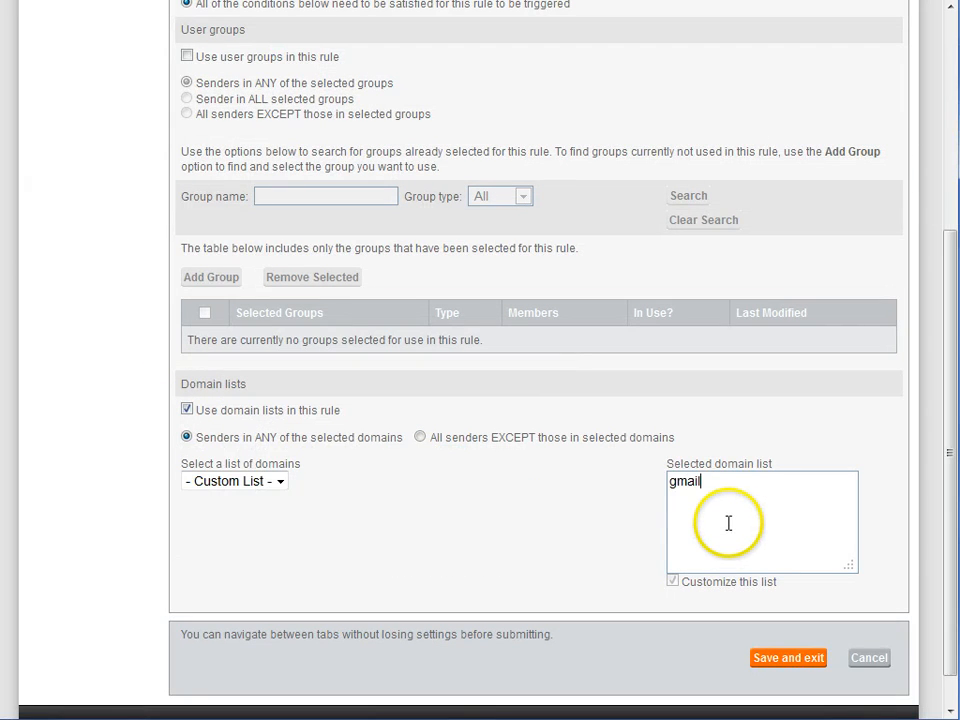
type(".com")
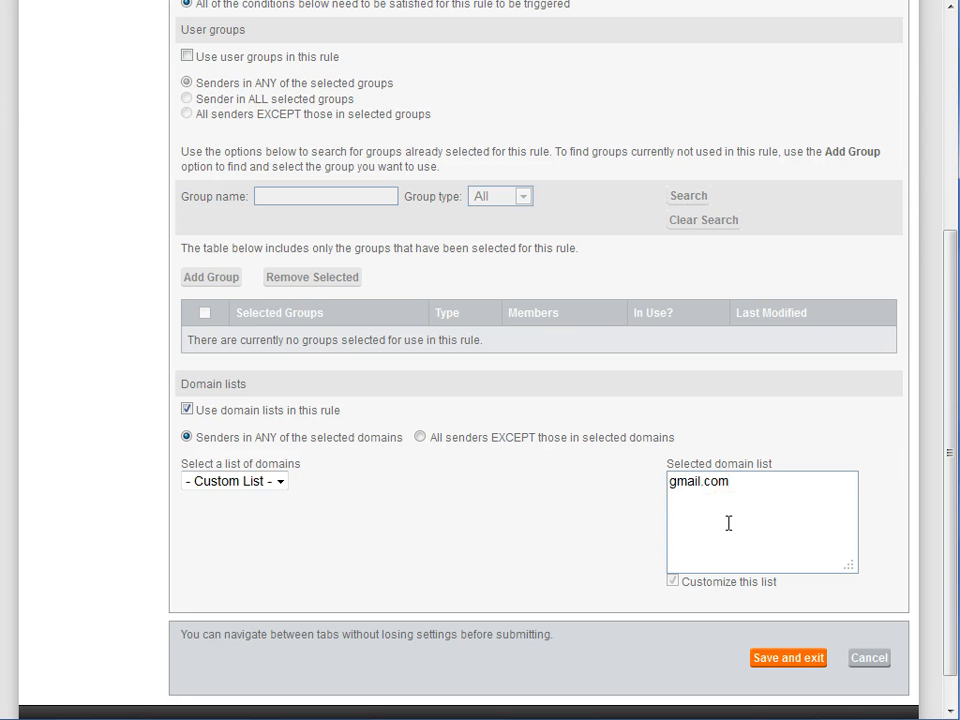
- Set the block gmail rule's action to Block and delete, and save the rule
scroll(553, 506, "up", 4)
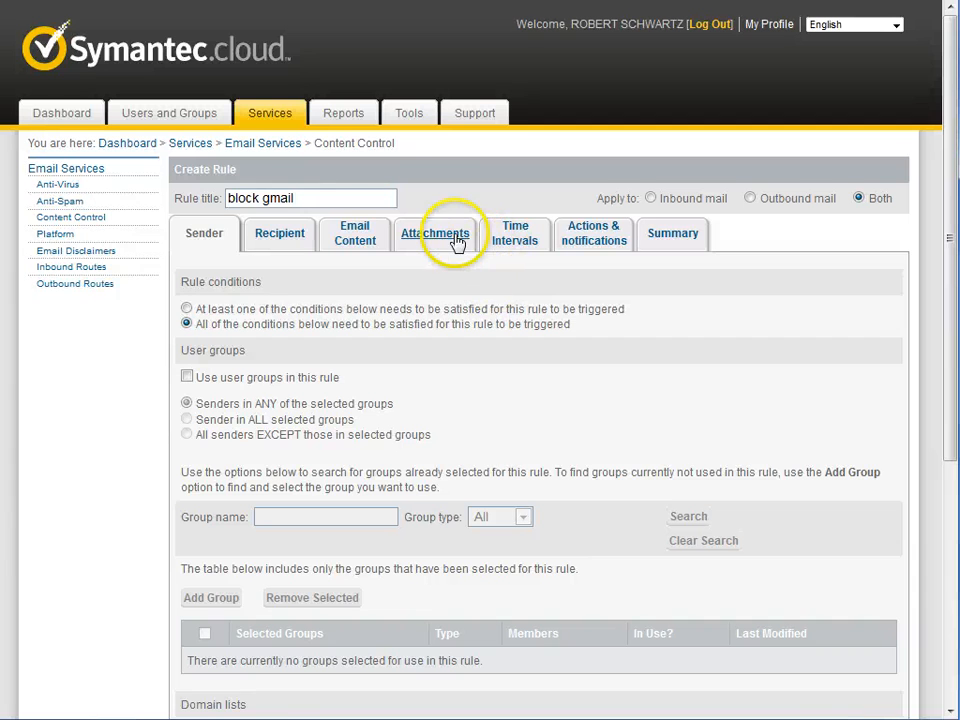
left_click(570, 246)
left_click(349, 268)
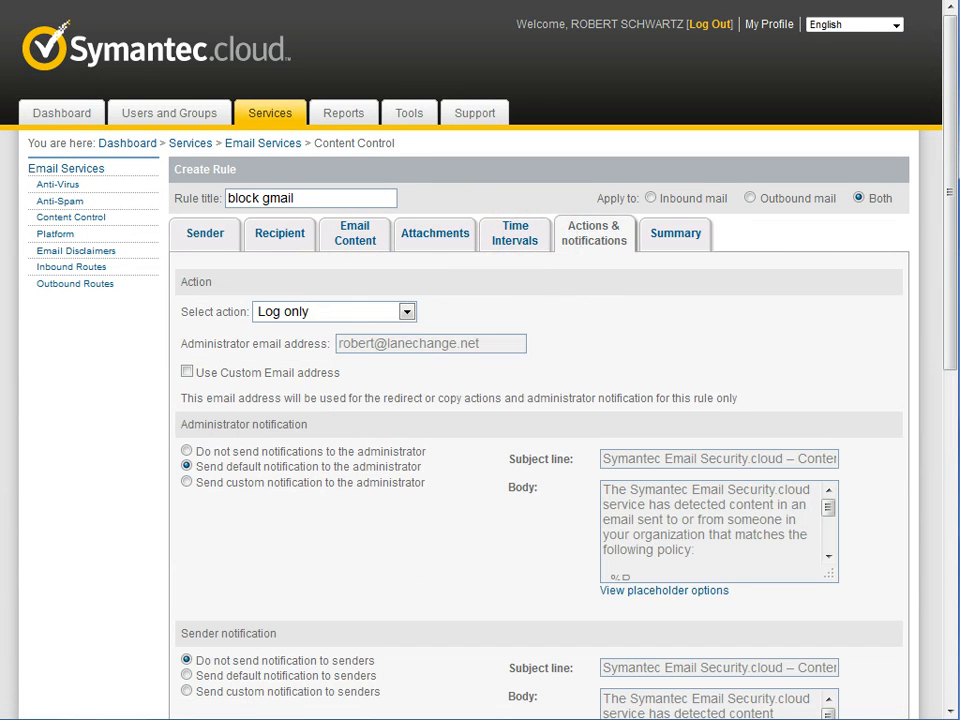
left_click(339, 311)
left_click(347, 372)
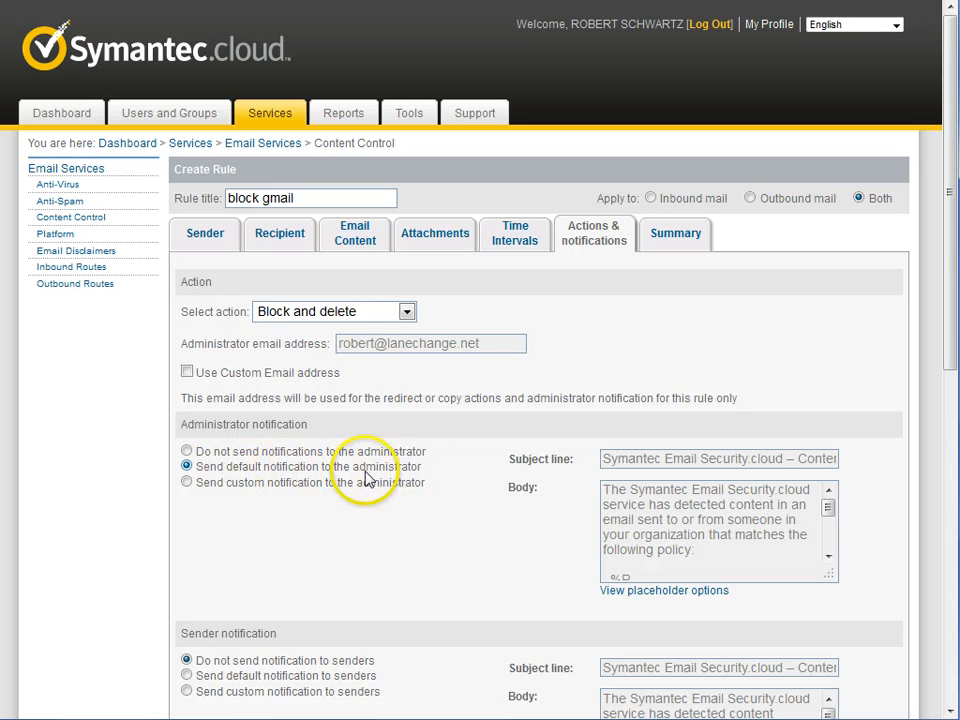
scroll(446, 489, "down", 10)
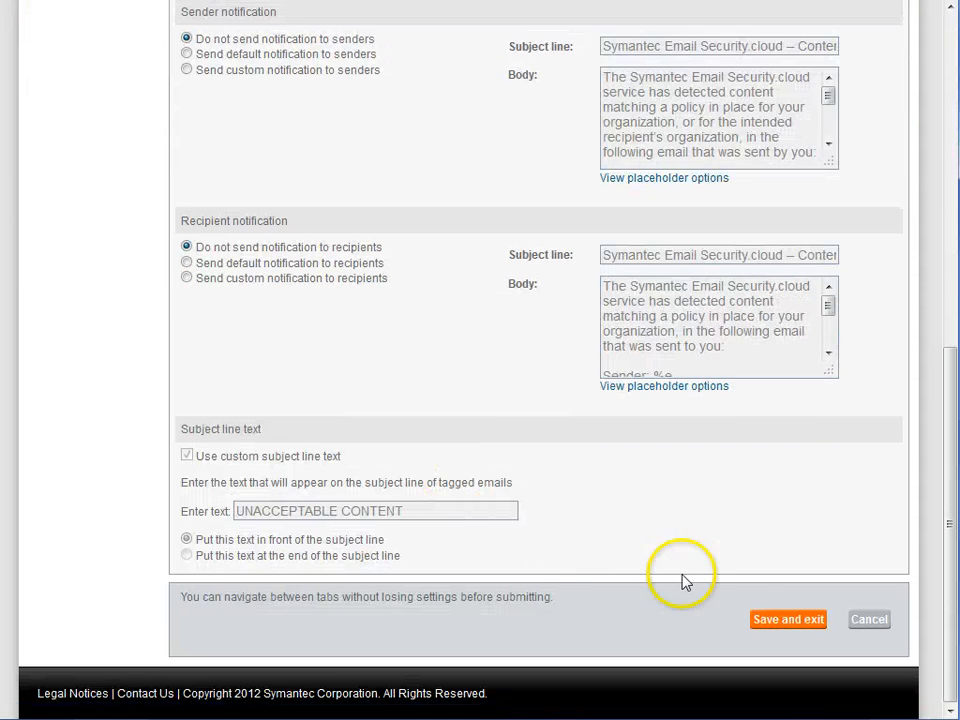
left_click(755, 620)
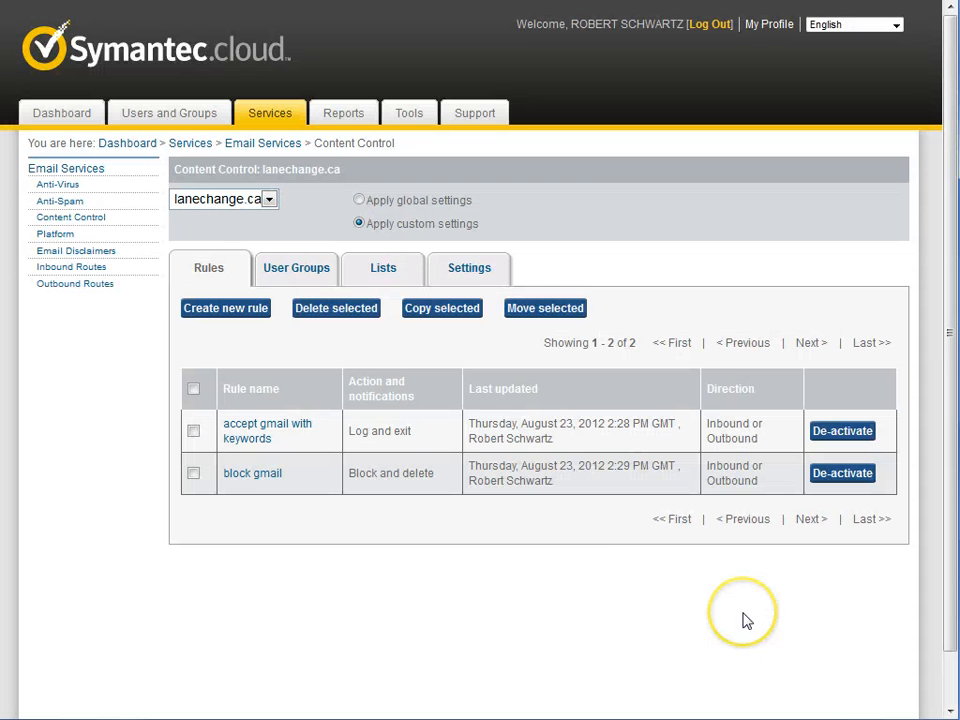